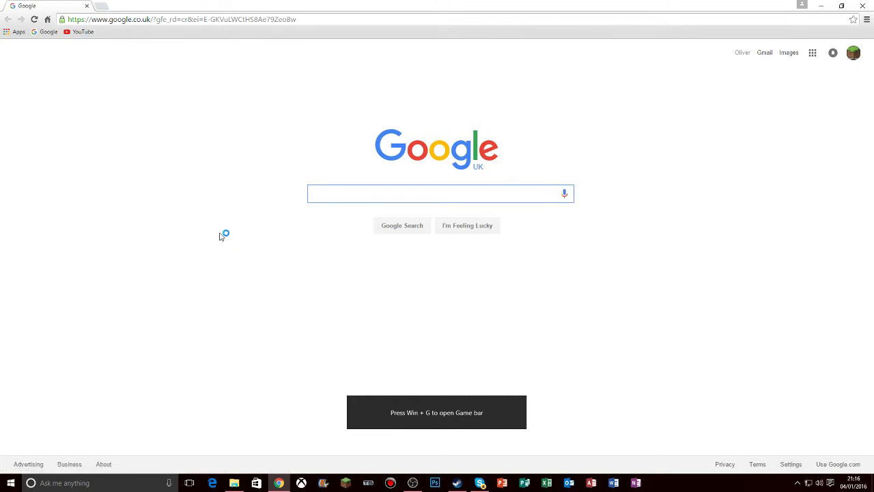
# - Search Google for "euro truck simulator 2 multiplayer" and open the ets2mp.com website from the results
pyautogui.write('euro t')
pyautogui.press('Down')
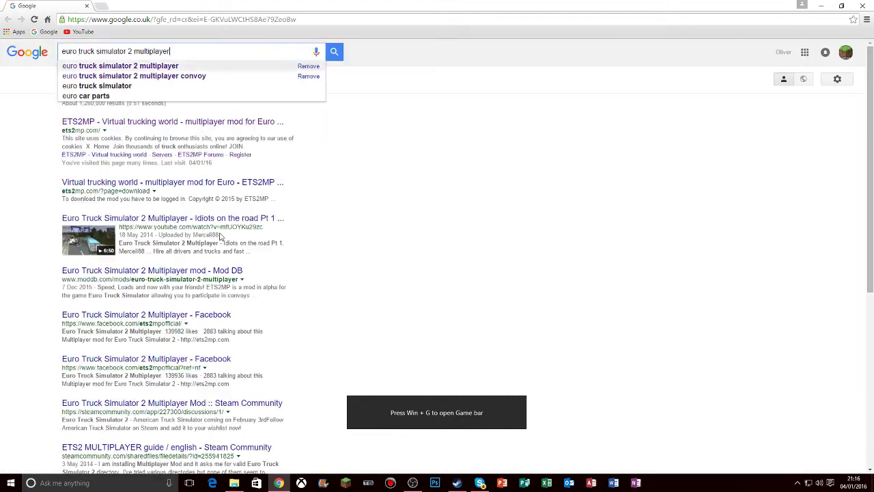
pyautogui.press('Return')
pyautogui.click(121, 122)
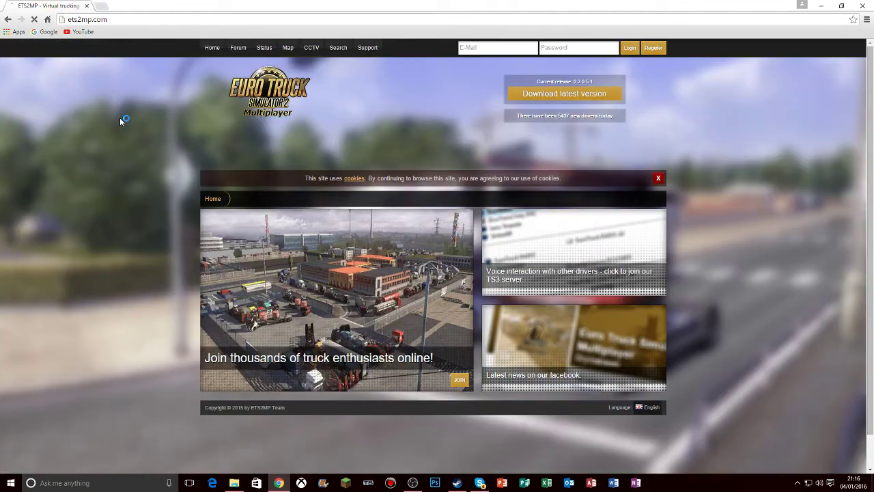
pyautogui.click(7, 19)
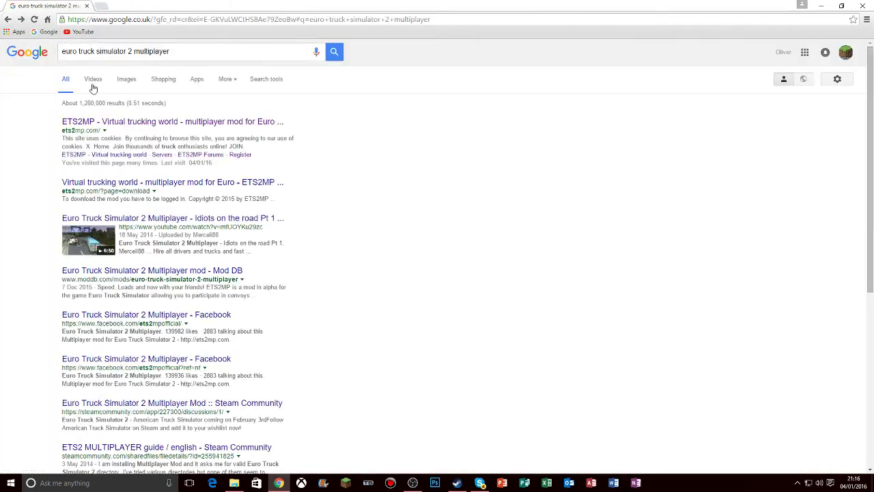
pyautogui.tripleClick(83, 130)
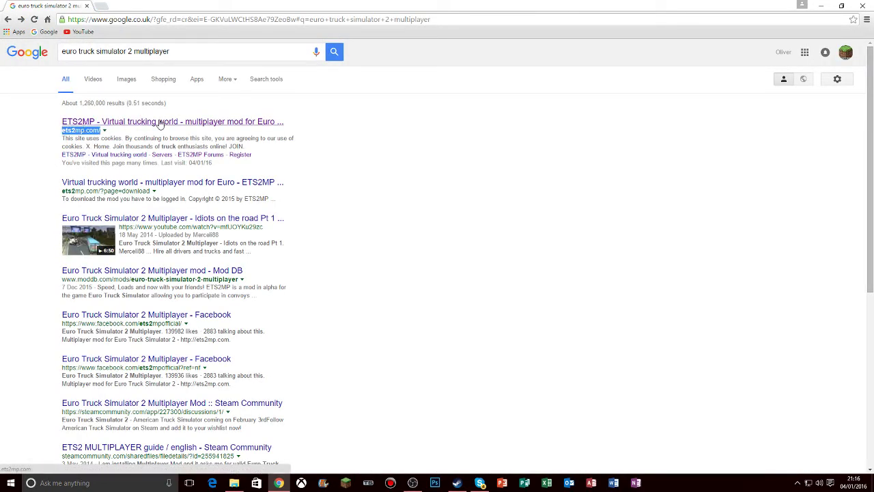
pyautogui.click(159, 122)
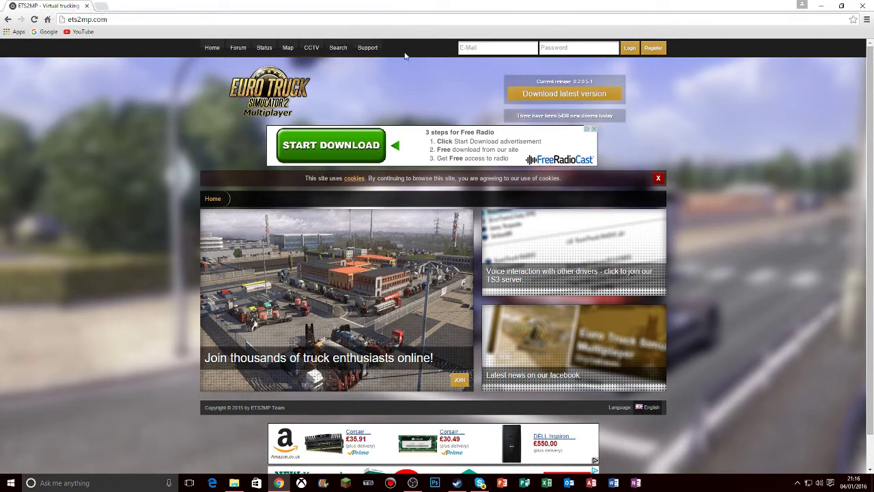
pyautogui.click(3, 4)
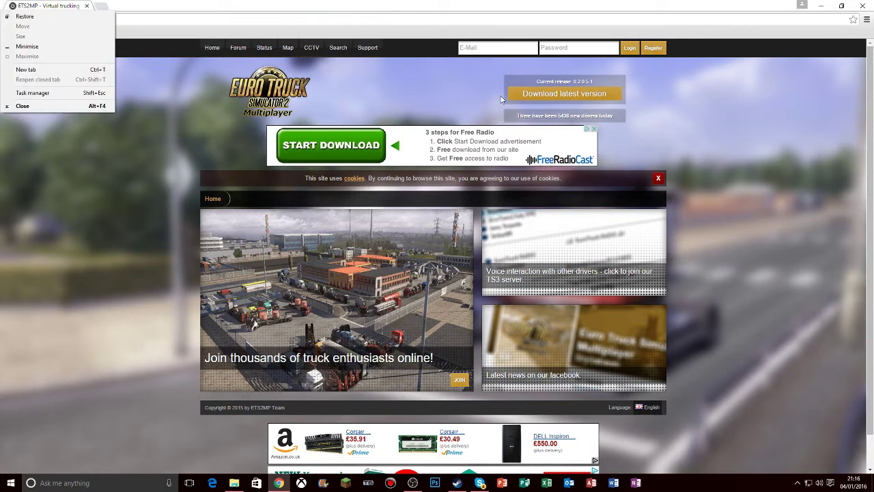
pyautogui.click(3, 5)
pyautogui.press('super+d')
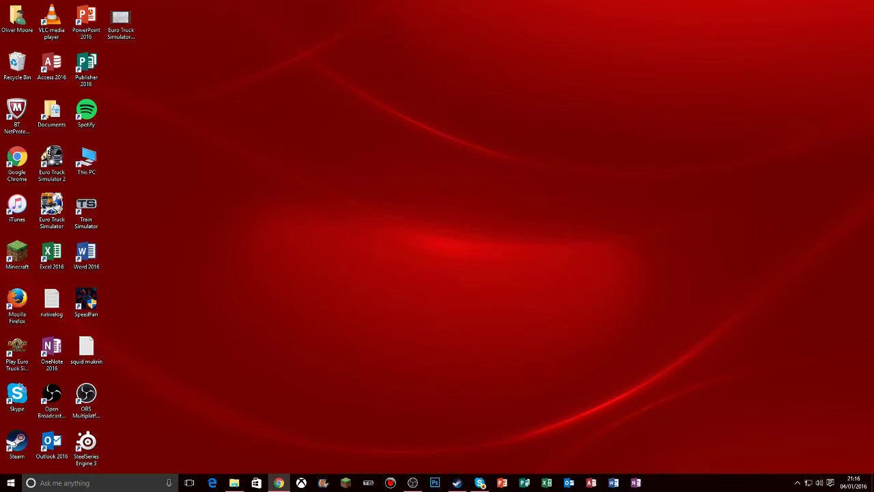
pyautogui.press('super+d')
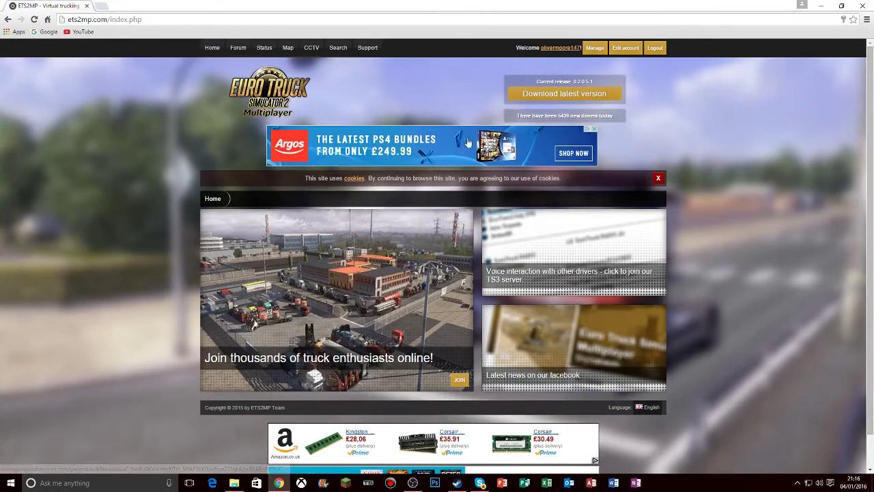
# - Download the latest ETS2MP Game Client and launch Install ETS2MP from the downloaded zip archive
pyautogui.click(551, 94)
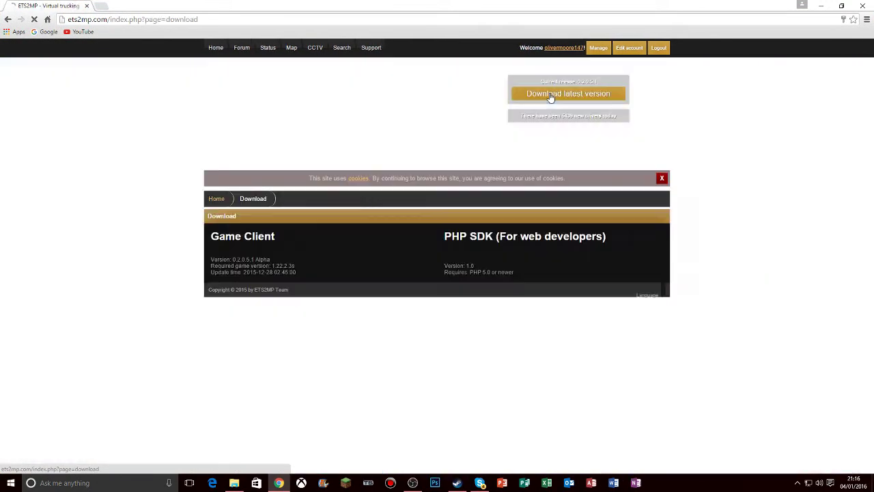
pyautogui.click(301, 245)
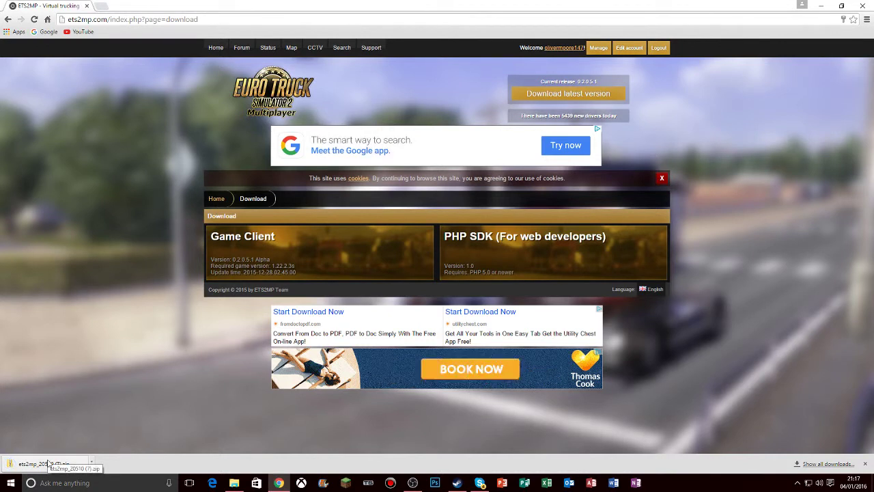
pyautogui.click(48, 464)
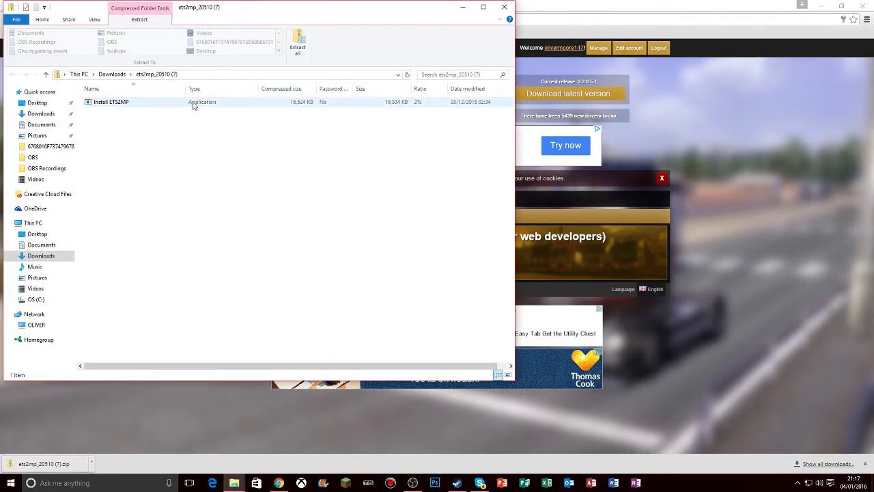
pyautogui.click(218, 107)
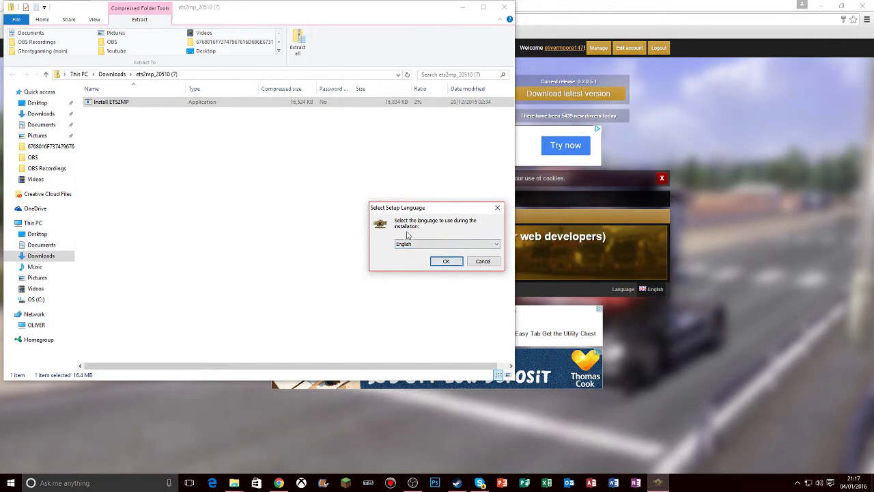
# - Choose English as the setup language and accept the license agreement in the Euro Truck Simulator 2 Multiplayer installer
pyautogui.click(447, 243)
pyautogui.click(437, 254)
pyautogui.click(445, 262)
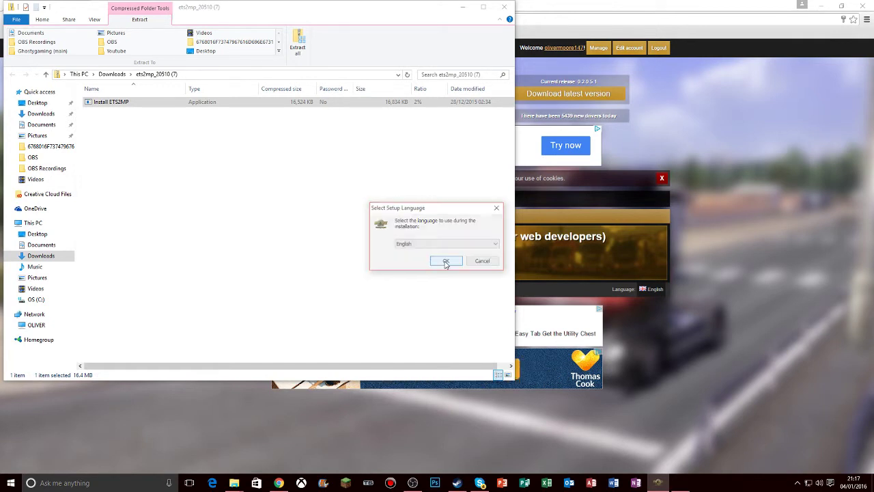
pyautogui.click(486, 312)
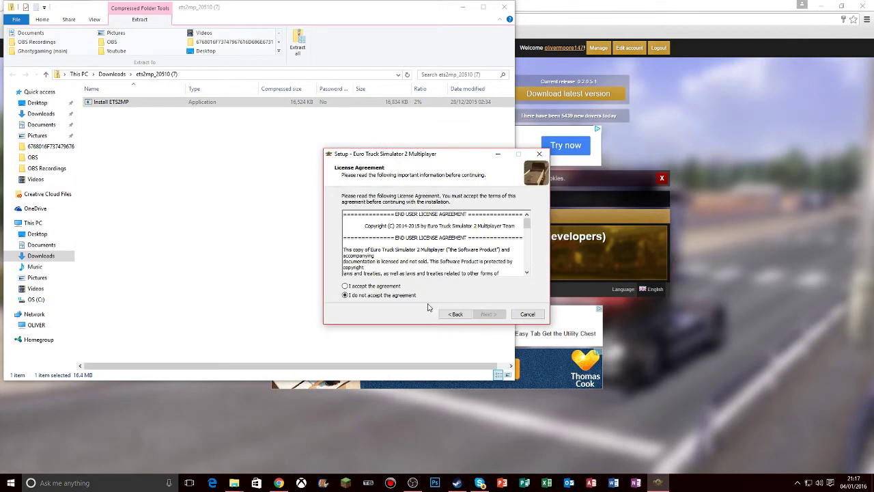
pyautogui.click(385, 287)
pyautogui.click(488, 315)
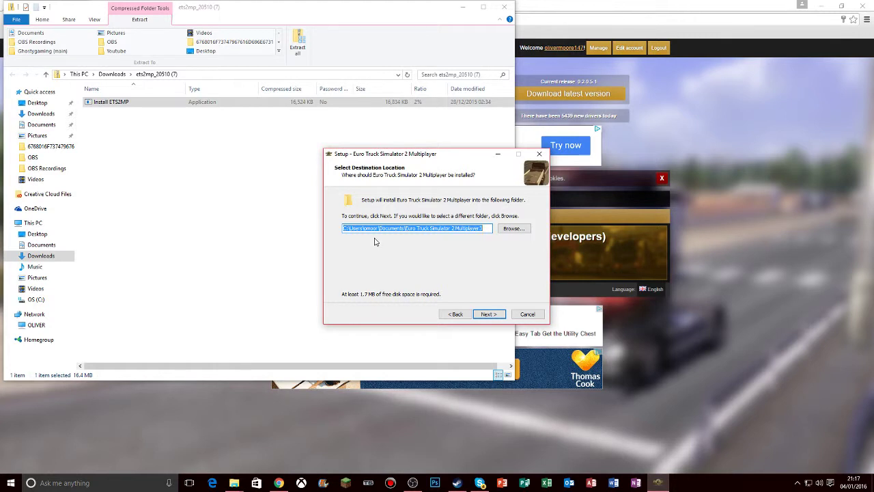
# - Set the multiplayer installation destination to a Euro Truck Simulator 2 Multiplayer folder inside the user's Videos folder and continue
pyautogui.click(511, 229)
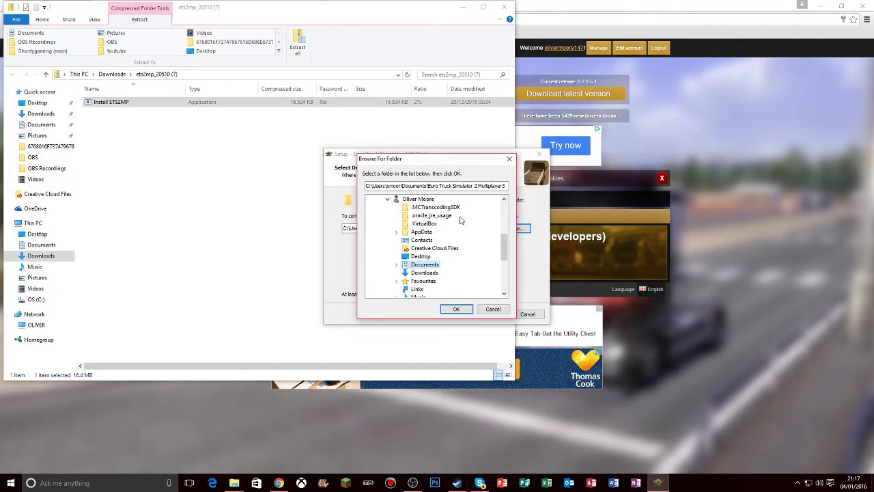
pyautogui.moveTo(504, 241); pyautogui.dragTo(504, 208)
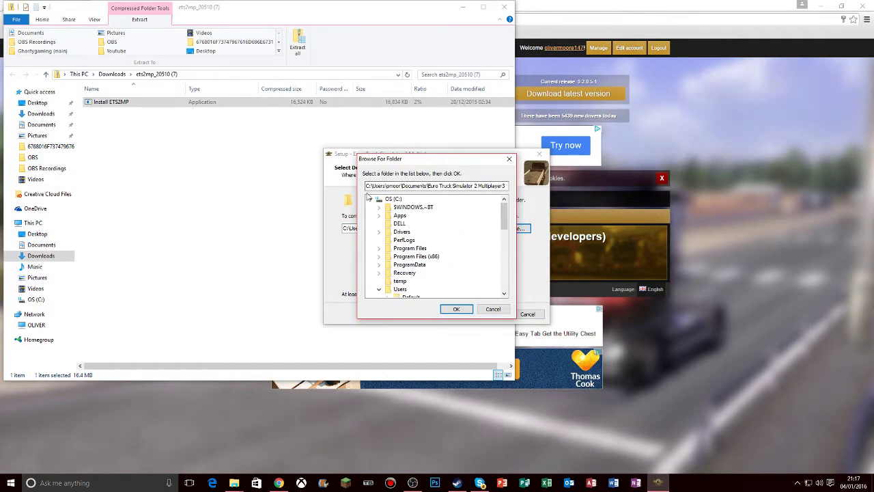
pyautogui.scroll(-4, 379, 292)
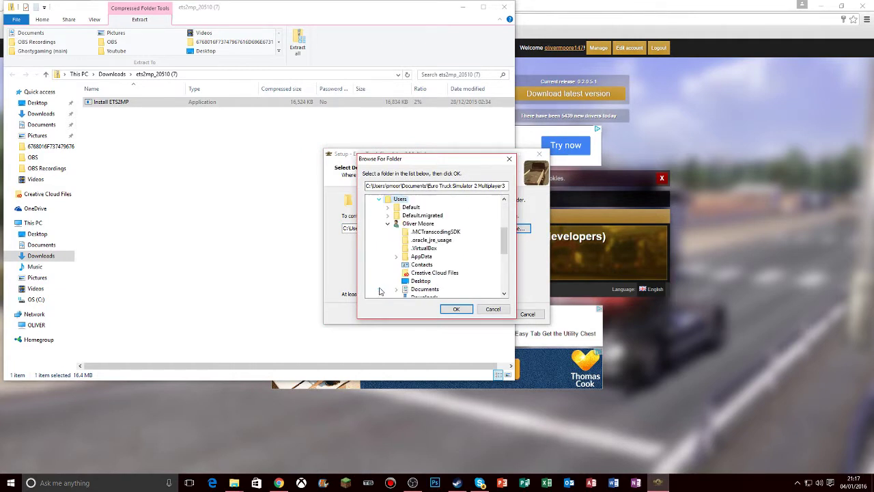
pyautogui.scroll(-2, 383, 286)
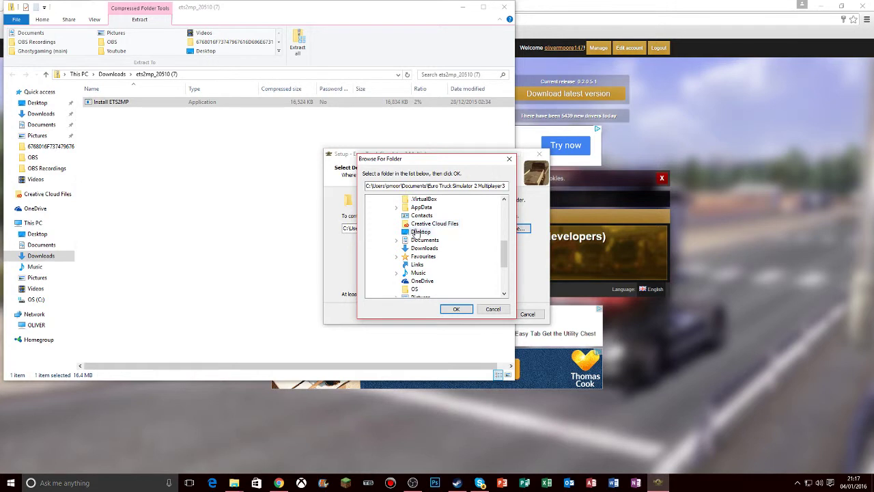
pyautogui.moveTo(402, 159); pyautogui.dragTo(186, 239)
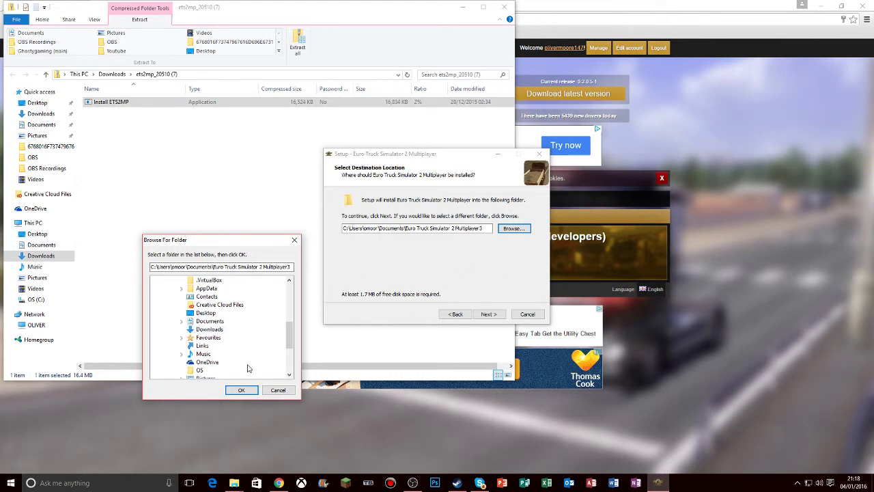
pyautogui.scroll(-1, 192, 331)
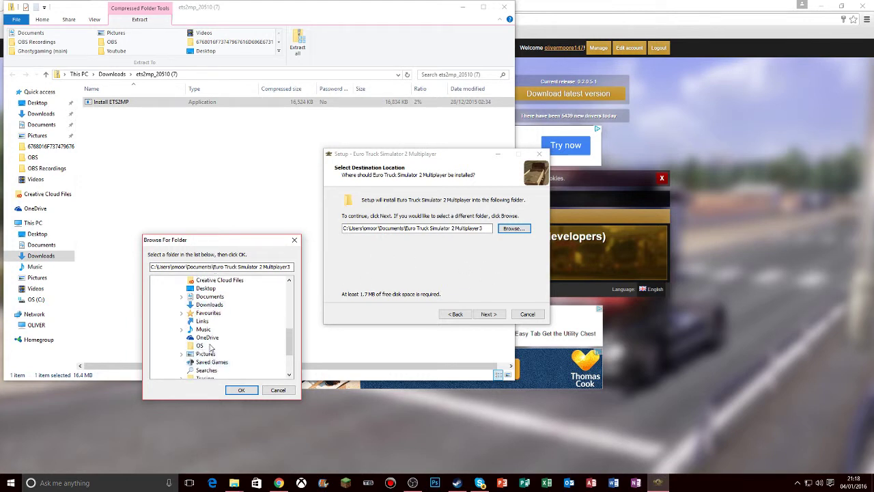
pyautogui.scroll(-1, 201, 349)
pyautogui.click(207, 362)
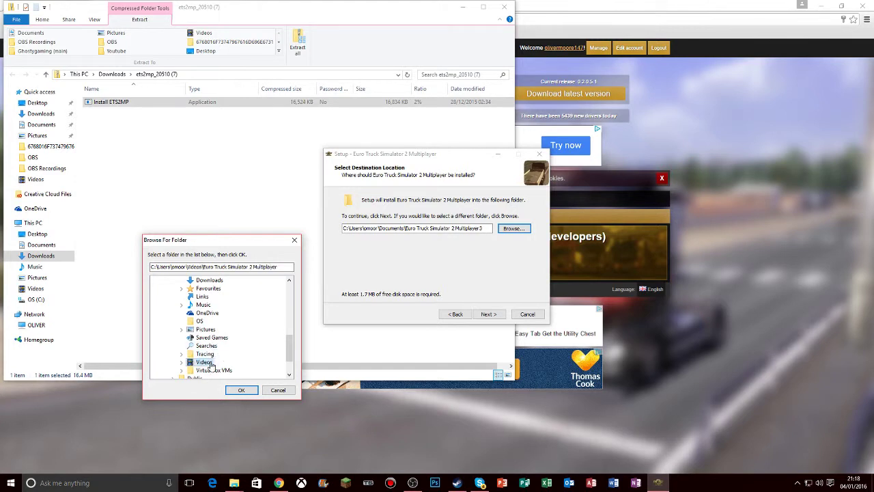
pyautogui.click(238, 390)
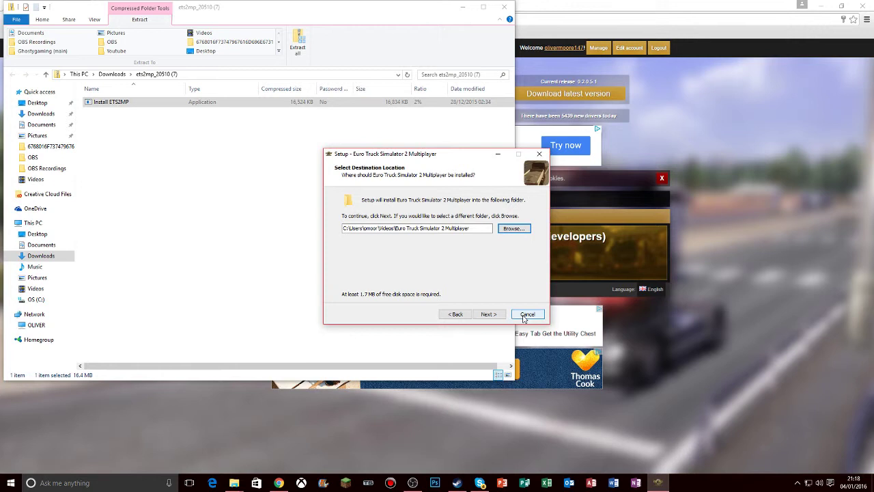
pyautogui.click(493, 315)
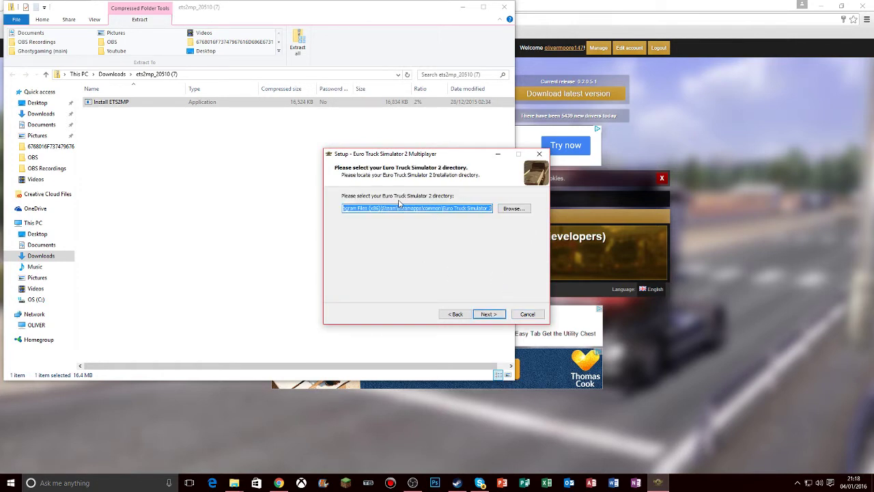
# - Set the Euro Truck Simulator 2 game directory to the Euro Truck Simulator 2 folder under Program Files (x86)\Steam\steamapps\common and continue
pyautogui.click(511, 211)
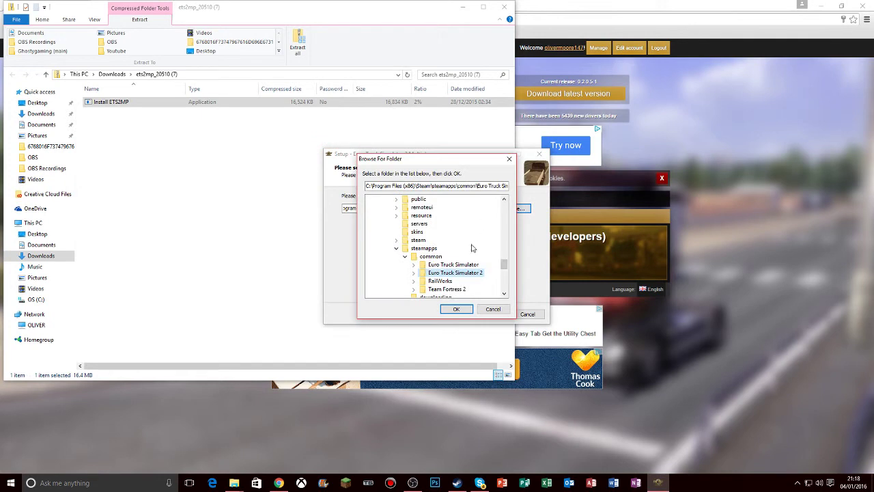
pyautogui.scroll(15, 480, 250)
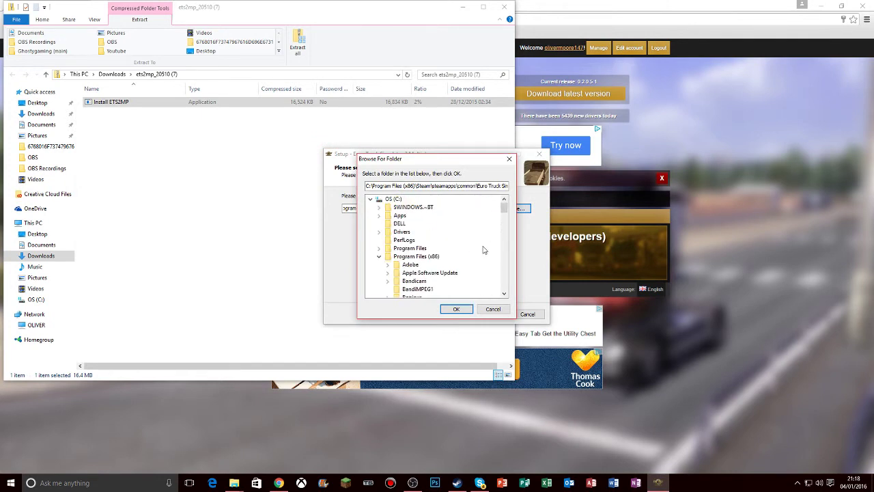
pyautogui.click(372, 199)
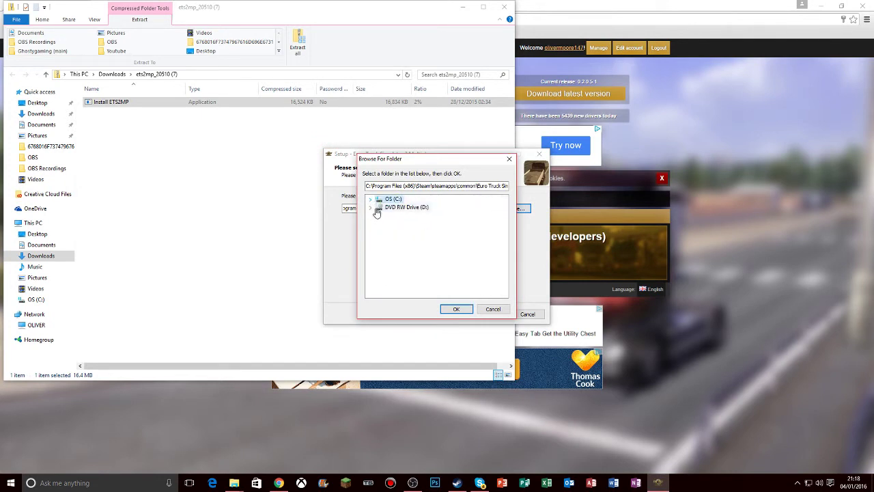
pyautogui.click(372, 199)
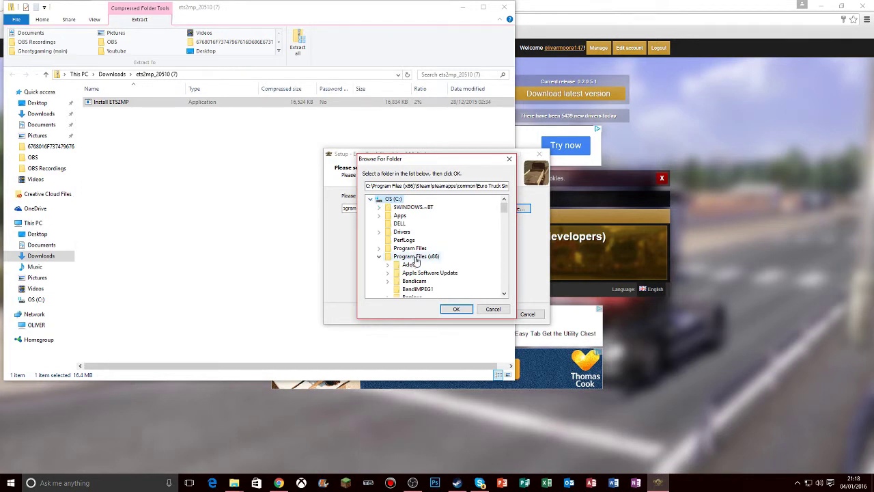
pyautogui.scroll(-6, 430, 259)
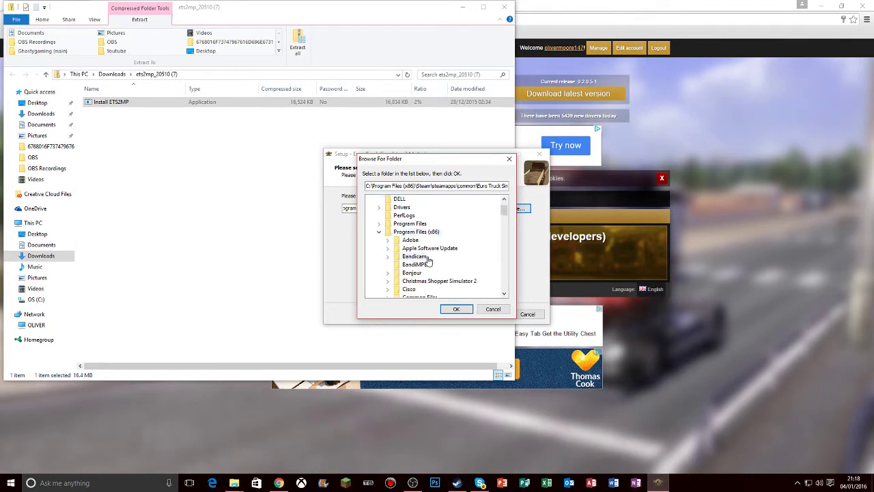
pyautogui.scroll(-8, 420, 262)
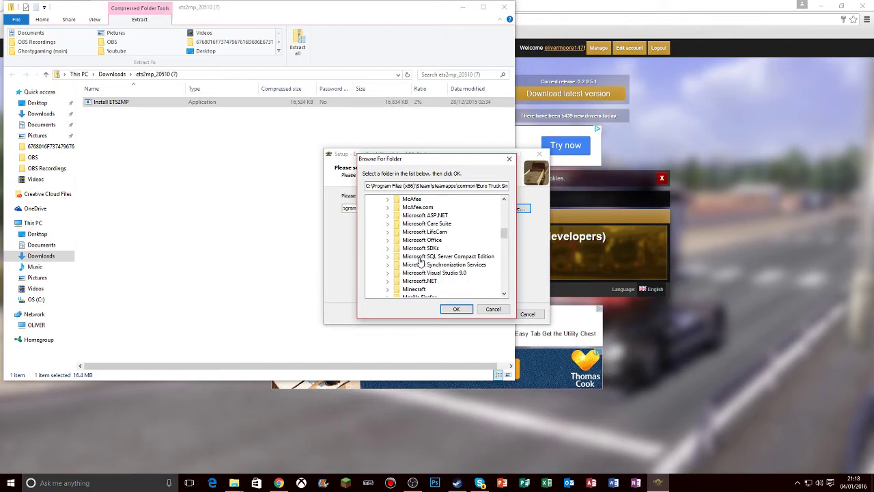
pyautogui.click(388, 289)
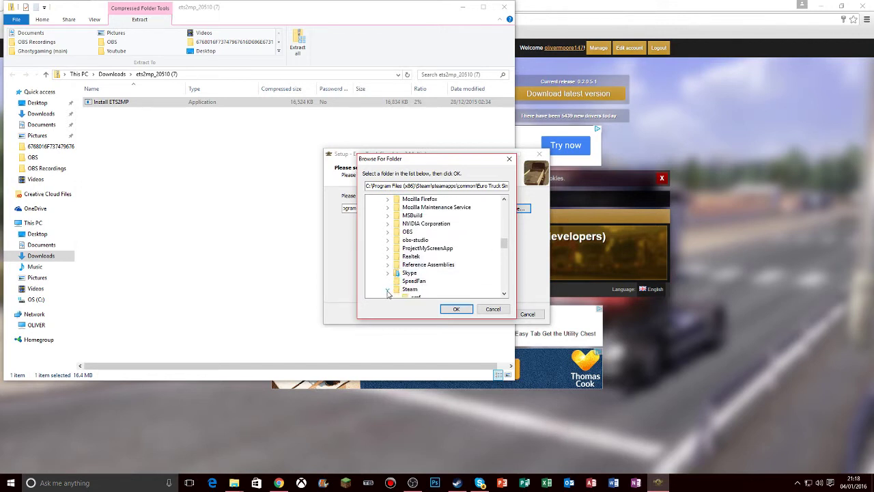
pyautogui.scroll(-4, 390, 292)
pyautogui.scroll(-1, 388, 292)
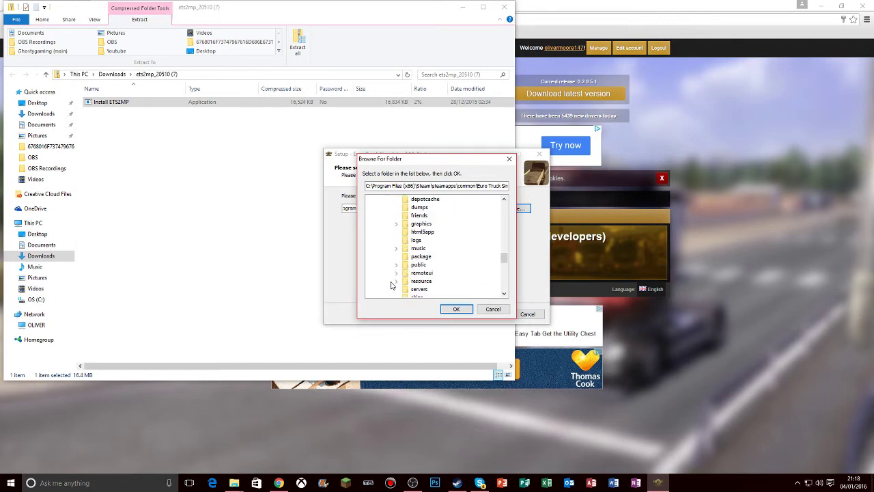
pyautogui.scroll(2, 389, 287)
pyautogui.scroll(-4, 390, 286)
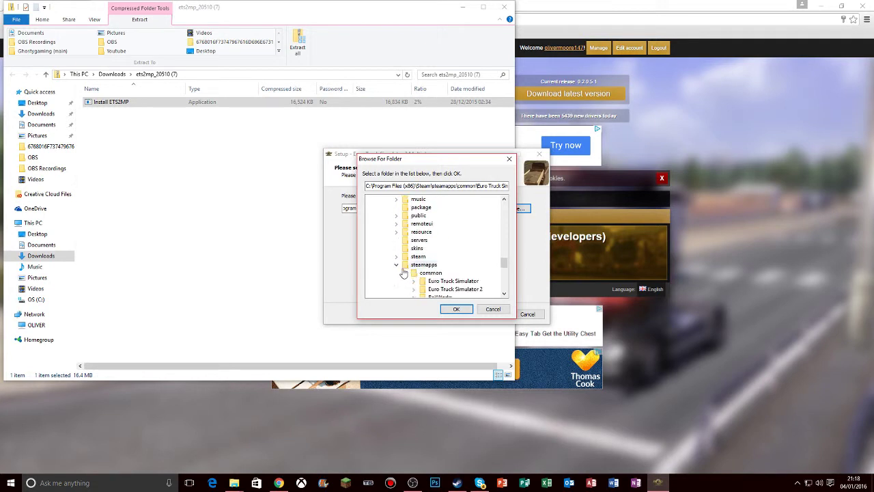
pyautogui.scroll(-2, 403, 275)
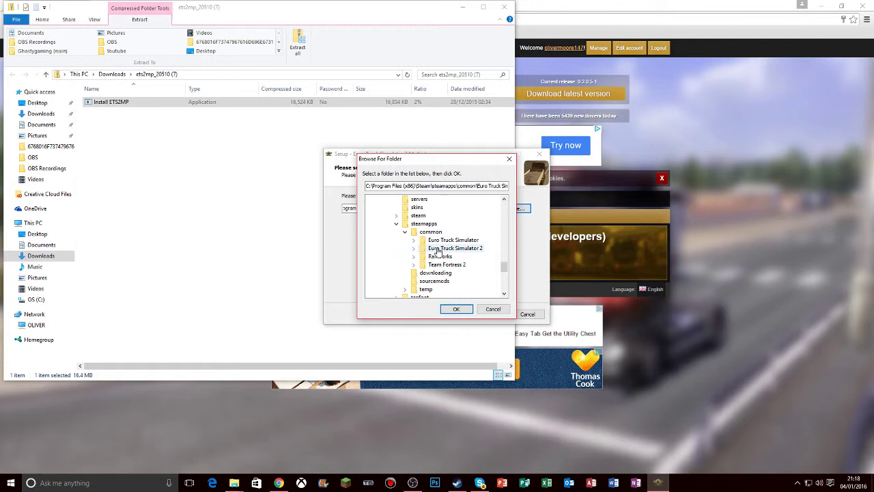
pyautogui.click(438, 249)
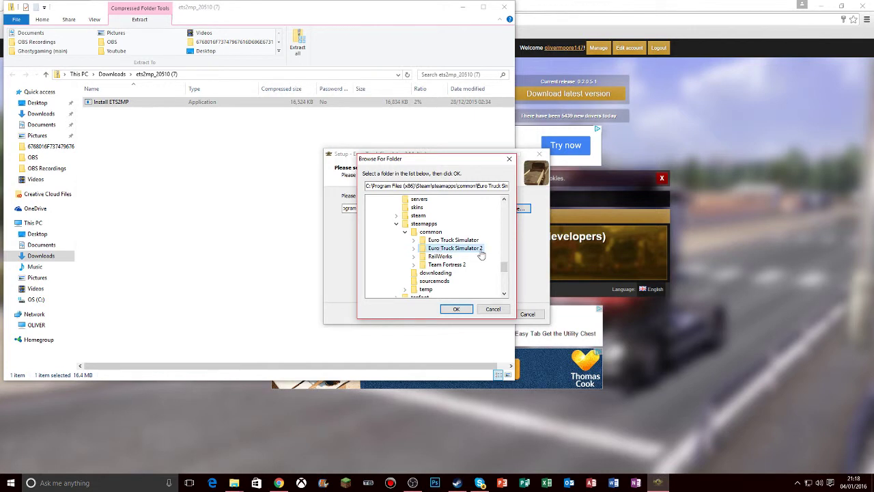
pyautogui.click(458, 310)
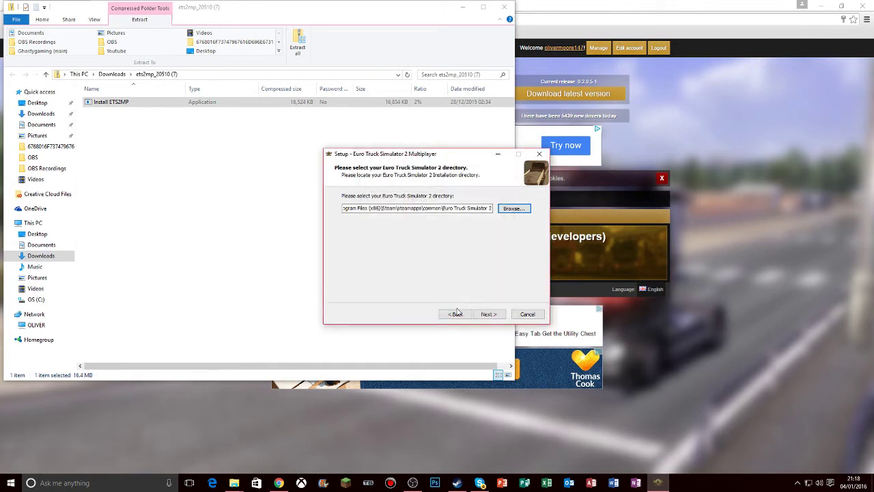
pyautogui.click(490, 315)
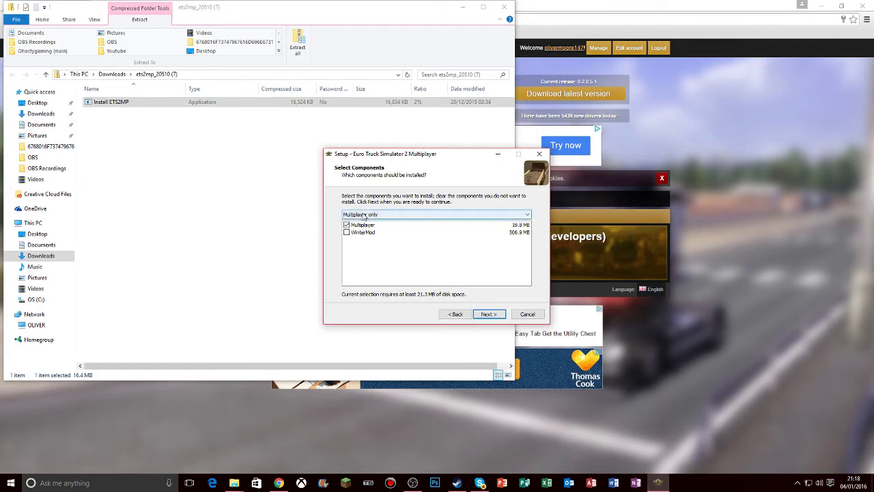
# - Install only the Multiplayer component with the suggested Start Menu folder and a desktop icon, and finish setup without launching the game
pyautogui.click(494, 315)
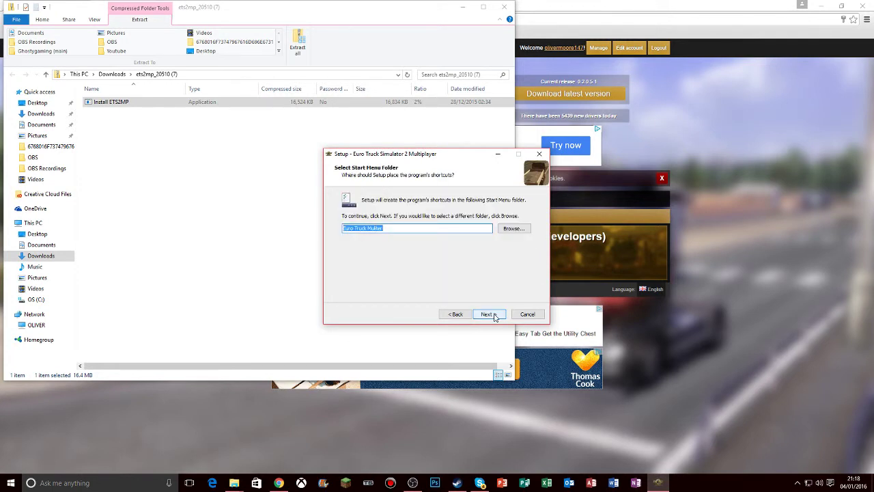
pyautogui.click(489, 314)
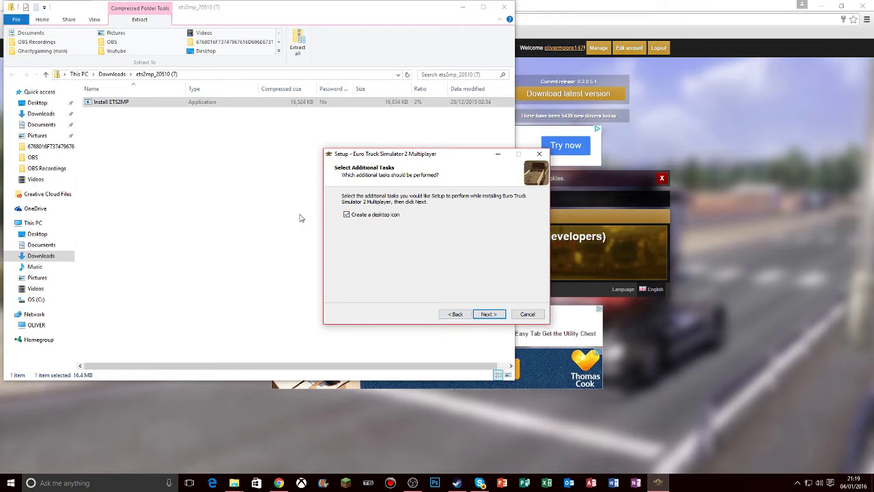
pyautogui.click(502, 315)
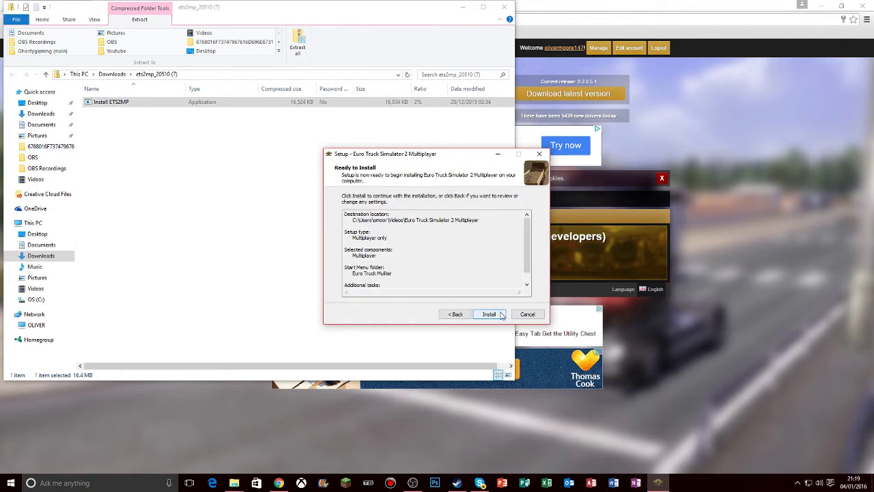
pyautogui.click(501, 315)
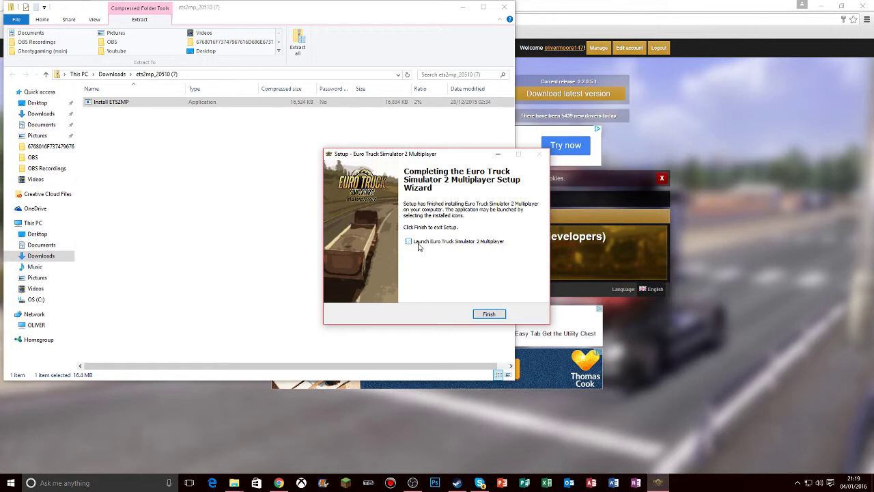
pyautogui.click(495, 316)
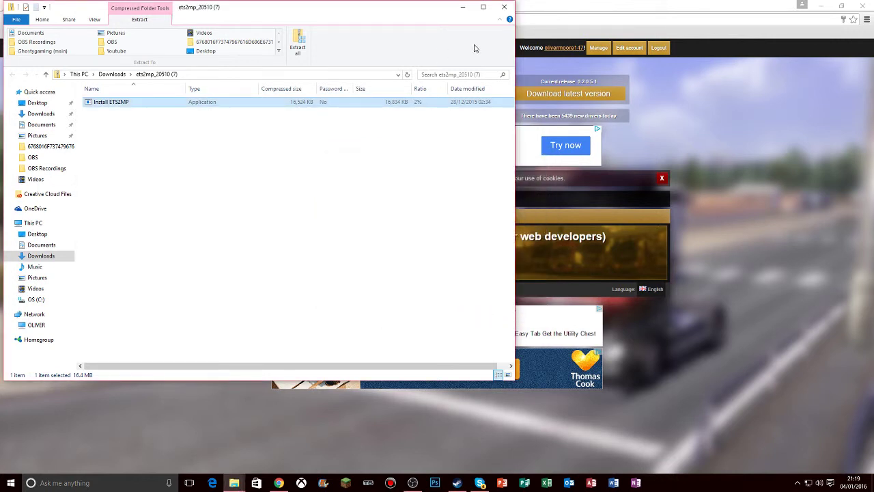
# - Minimize the zip archive's folder window and the browser to show the desktop
pyautogui.click(463, 7)
pyautogui.click(817, 7)
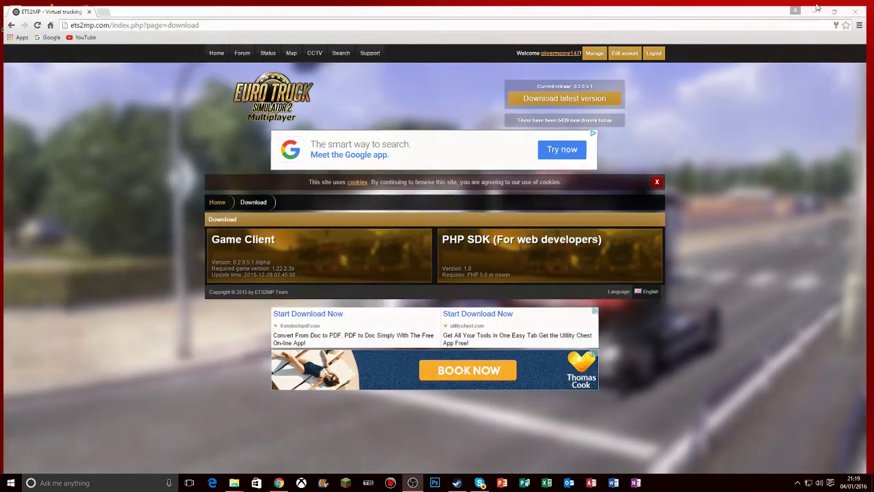
pyautogui.click(817, 7)
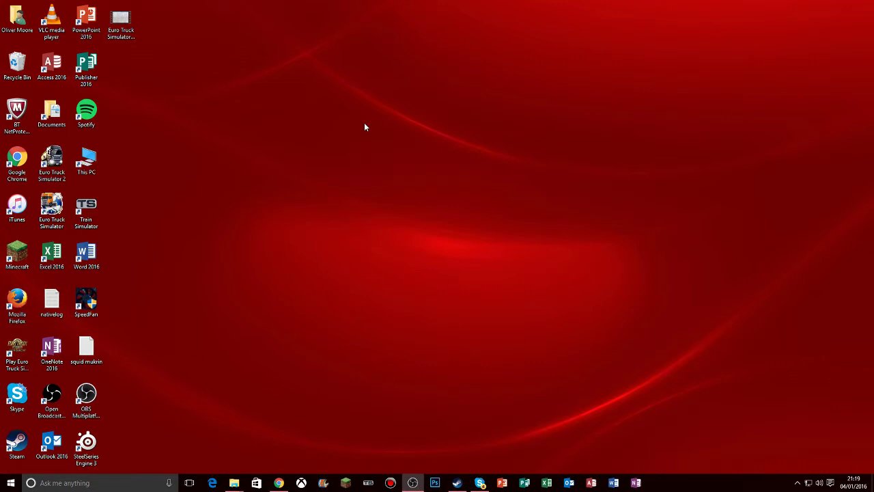
# - Open the profiles folder inside Documents\Euro Truck Simulator 2 from the user's home folder
pyautogui.doubleClick(17, 19)
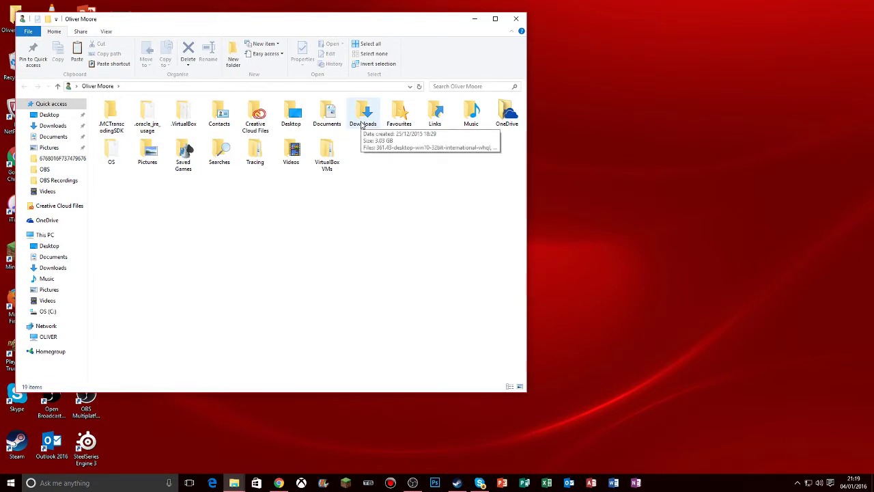
pyautogui.doubleClick(362, 116)
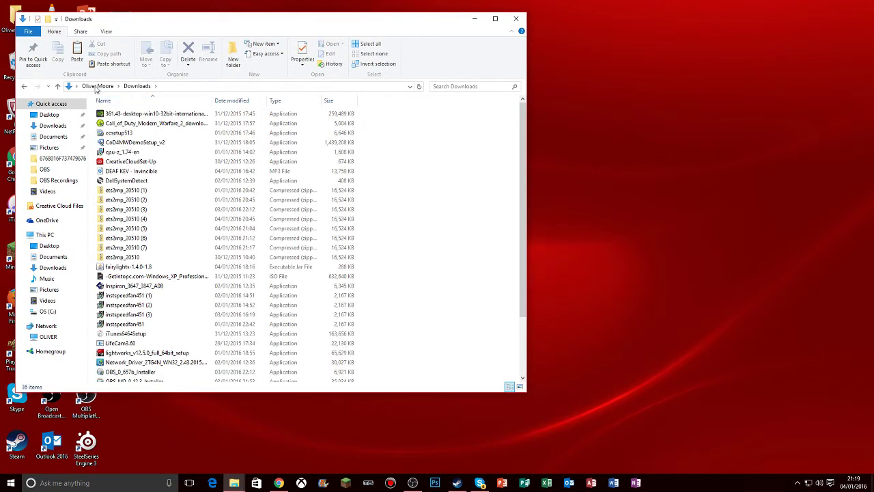
pyautogui.click(97, 86)
pyautogui.doubleClick(326, 111)
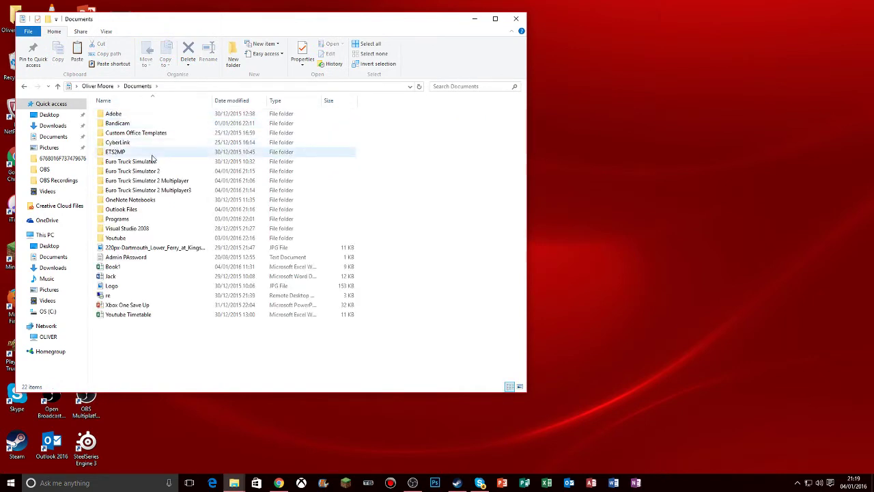
pyautogui.doubleClick(145, 170)
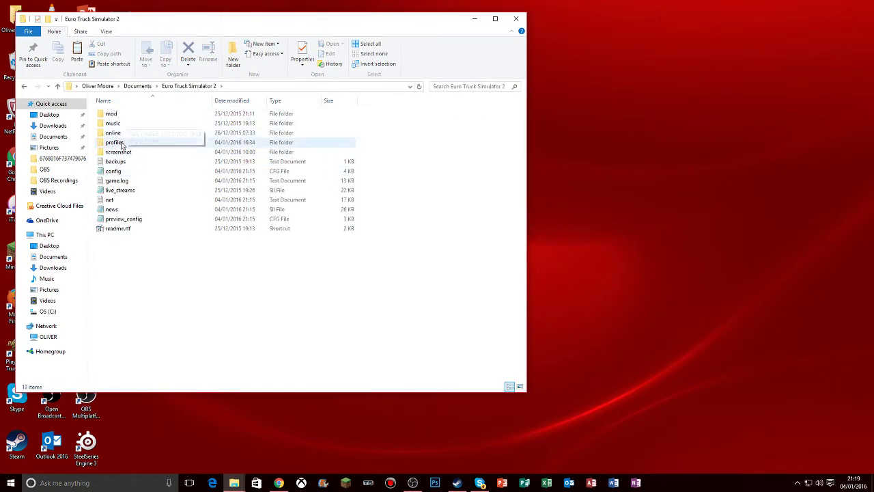
pyautogui.doubleClick(114, 142)
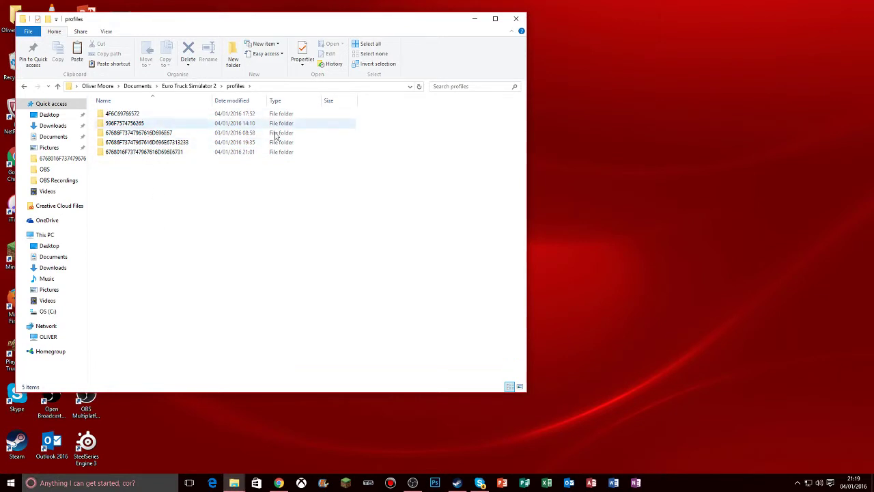
pyautogui.click(164, 132)
pyautogui.doubleClick(139, 134)
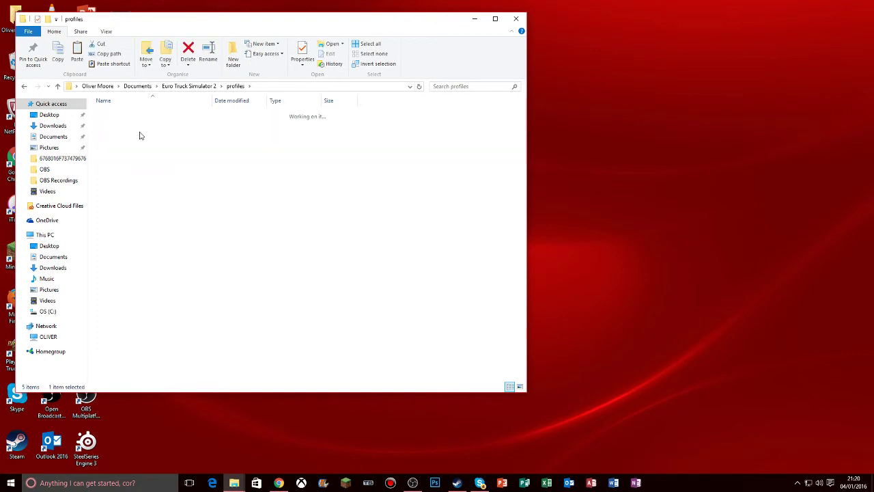
pyautogui.doubleClick(116, 125)
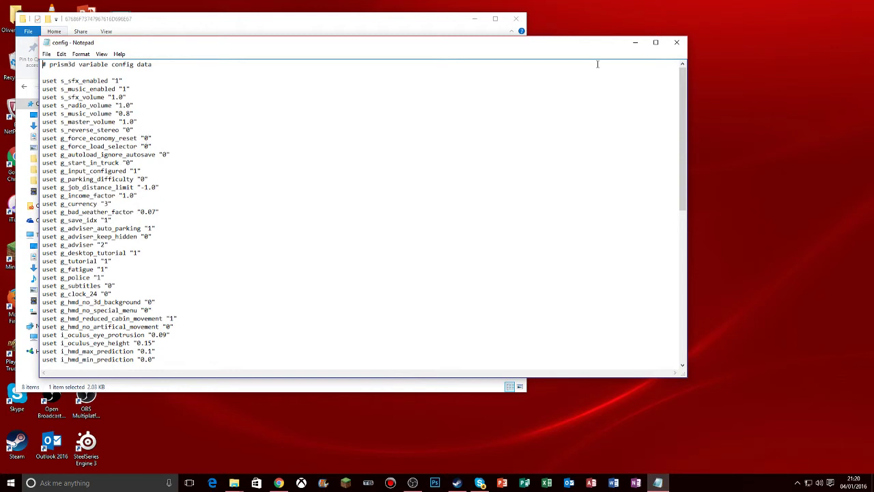
pyautogui.click(677, 42)
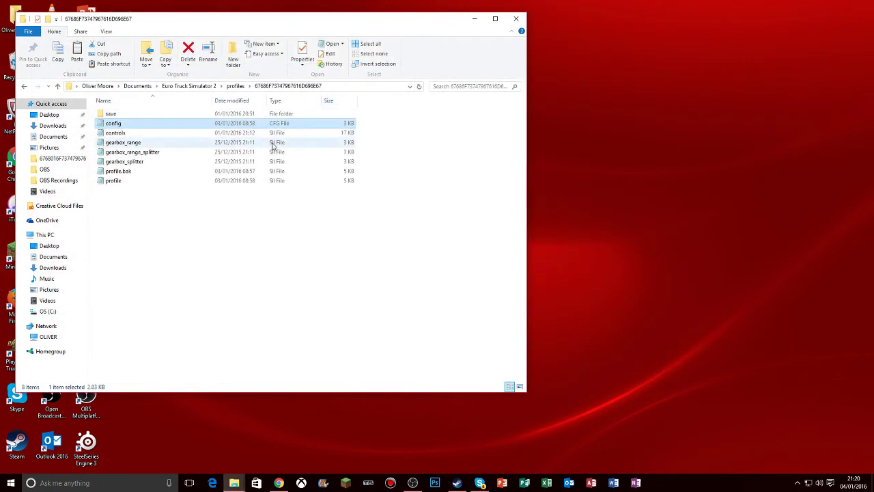
pyautogui.click(514, 22)
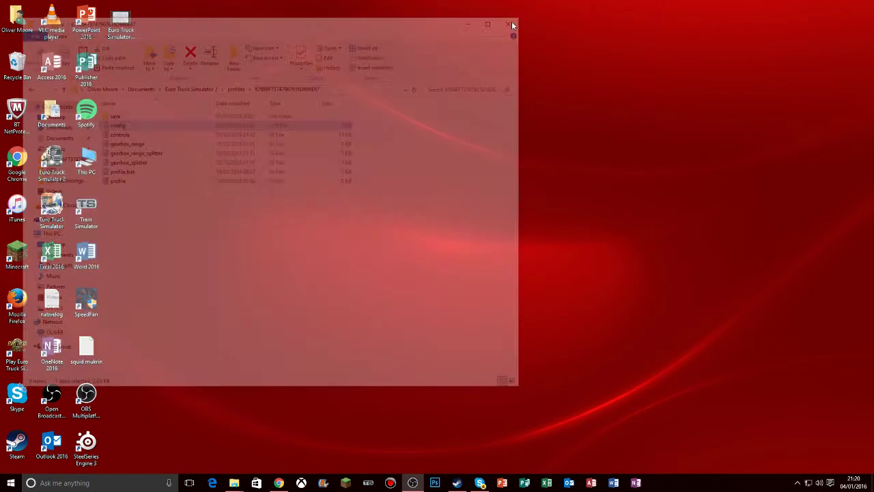